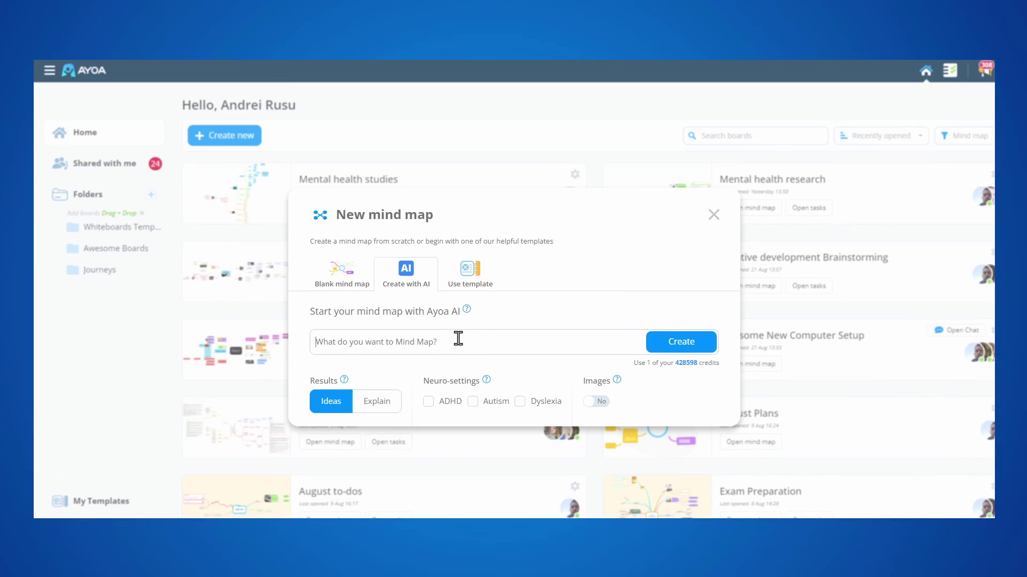
Enter the AI topic 'Essay about Ancient Civilizations', trying Explanations before returning to Ideas
click(459, 337)
text(Essay about Ancient Civilizations)
click(363, 408)
click(338, 410)
Try the ADHD, Autism and Dyslexia neuro-settings, leaving all three off
click(431, 407)
click(432, 406)
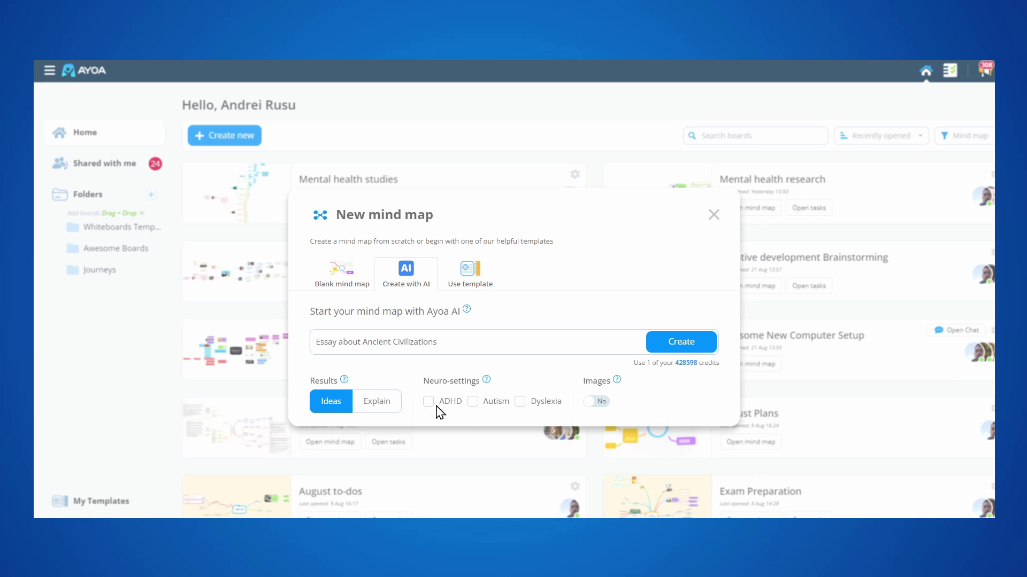
click(474, 405)
click(556, 349)
click(472, 403)
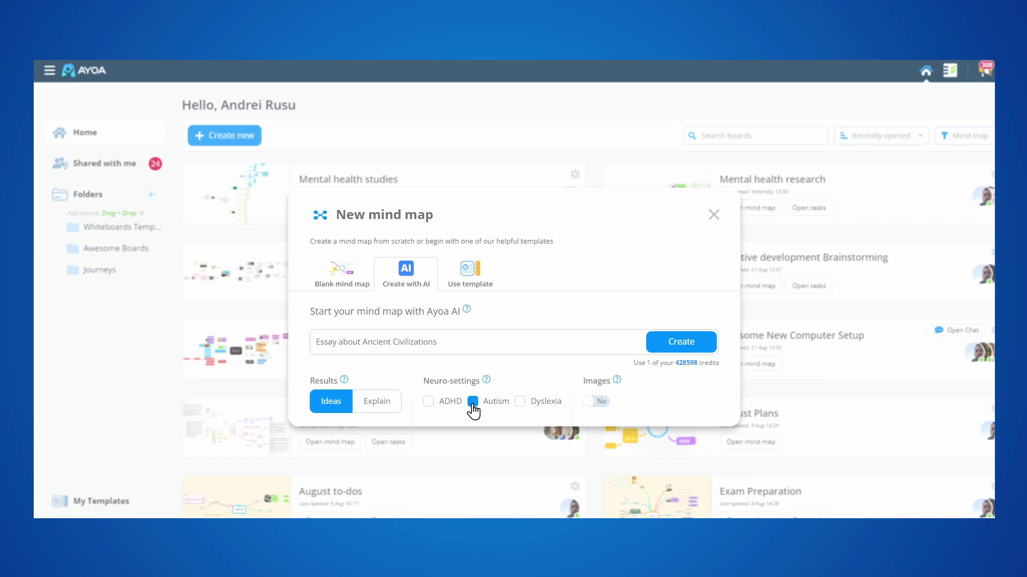
click(521, 403)
click(520, 402)
Try Images, then settle on the ADHD setting with Images set to Yes
click(594, 403)
click(602, 404)
click(428, 401)
click(595, 403)
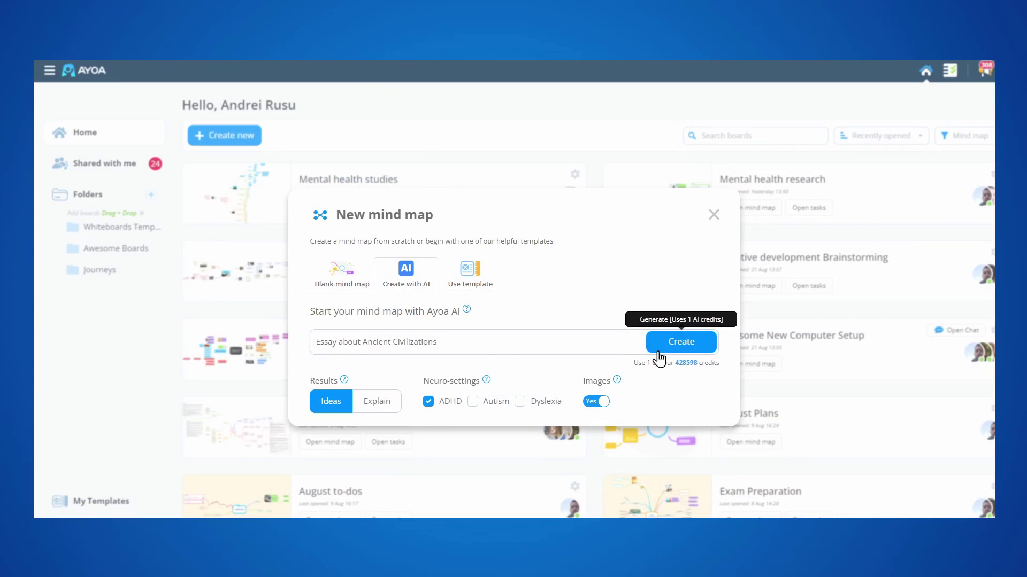
Generate the ADHD map and pan across it to the Ancient China branch and beyond
click(659, 353)
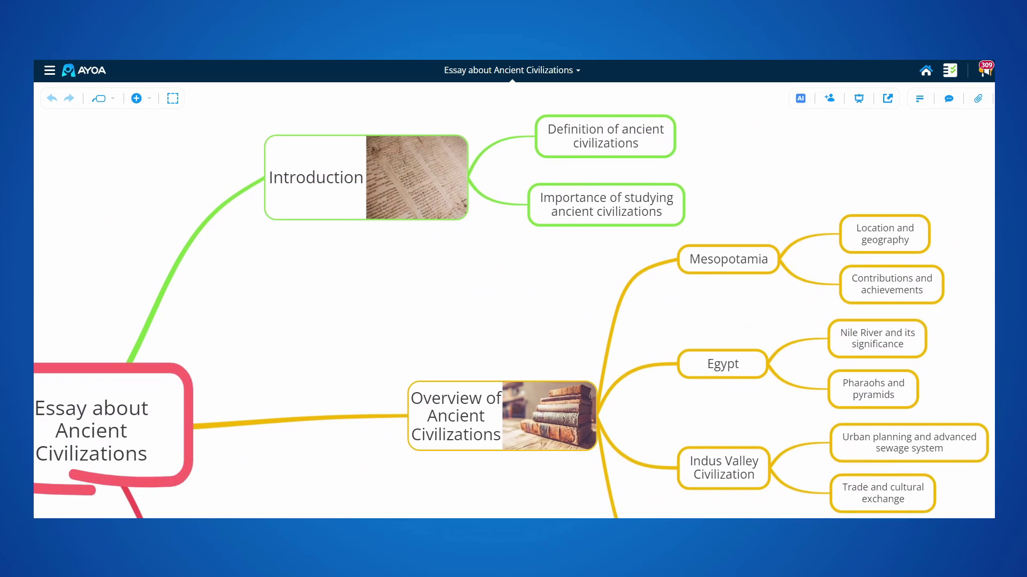
drag(563, 516, 630, 337)
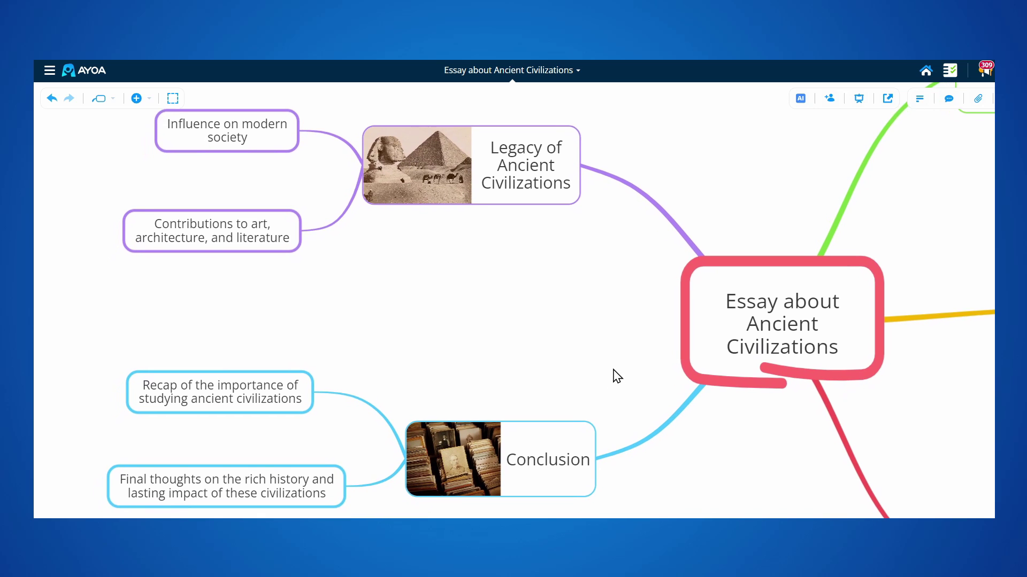
drag(626, 365, 644, 291)
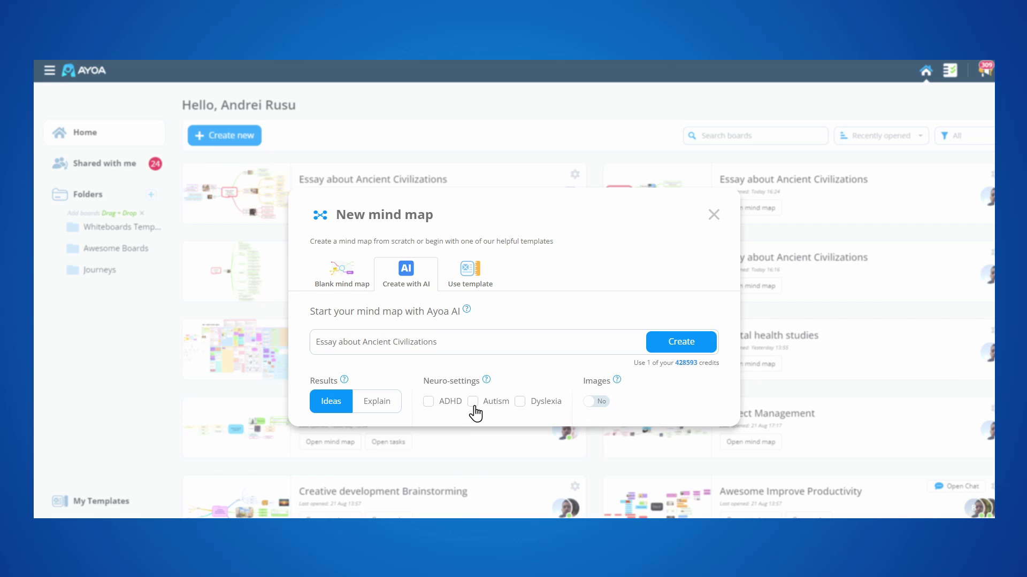
Turn on Autism with special interest 'Animals', set Images to Yes, and create the map
click(473, 402)
click(555, 342)
text(Animals)
click(590, 405)
click(668, 348)
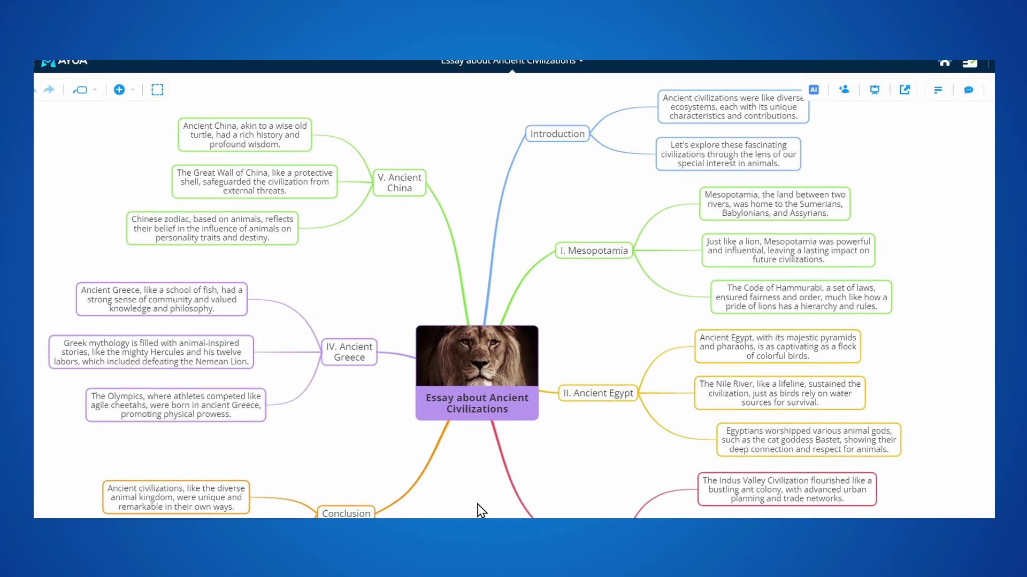
drag(455, 444, 495, 291)
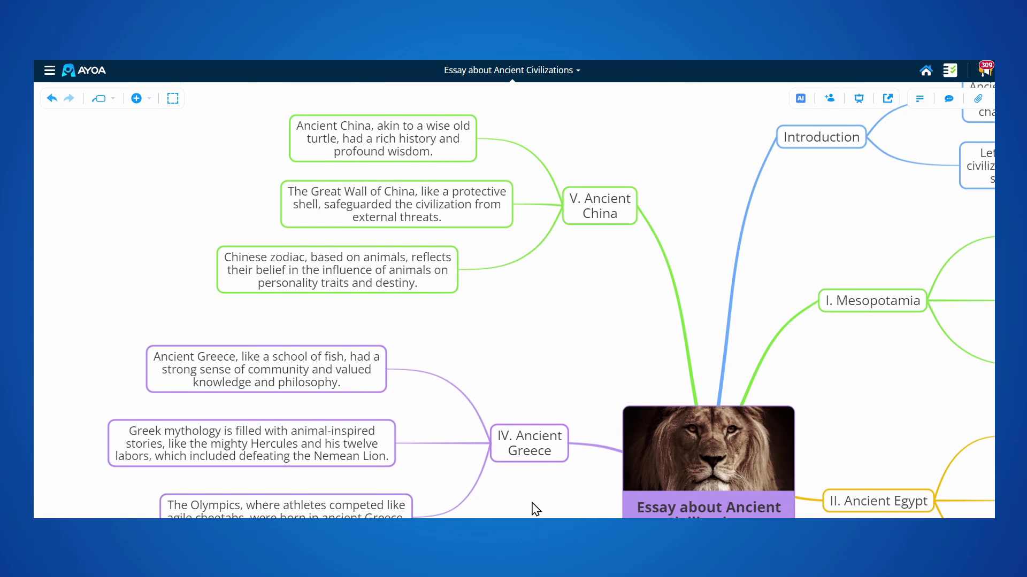
drag(532, 502, 538, 495)
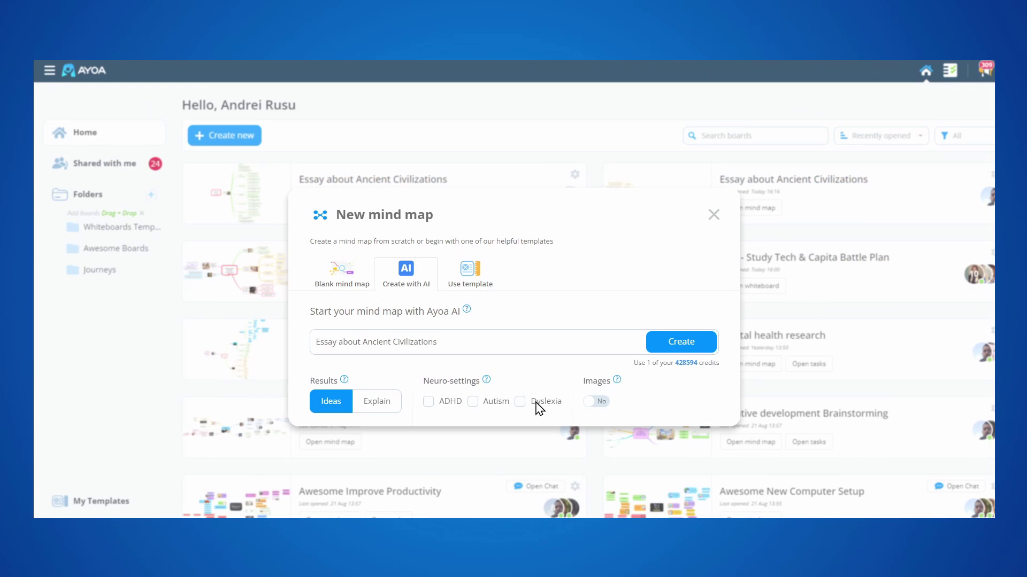
Create the Dyslexia map with Images on, then review Introduction, Mesopotamia, Legacy and Conclusion branches
click(520, 403)
click(589, 402)
click(656, 348)
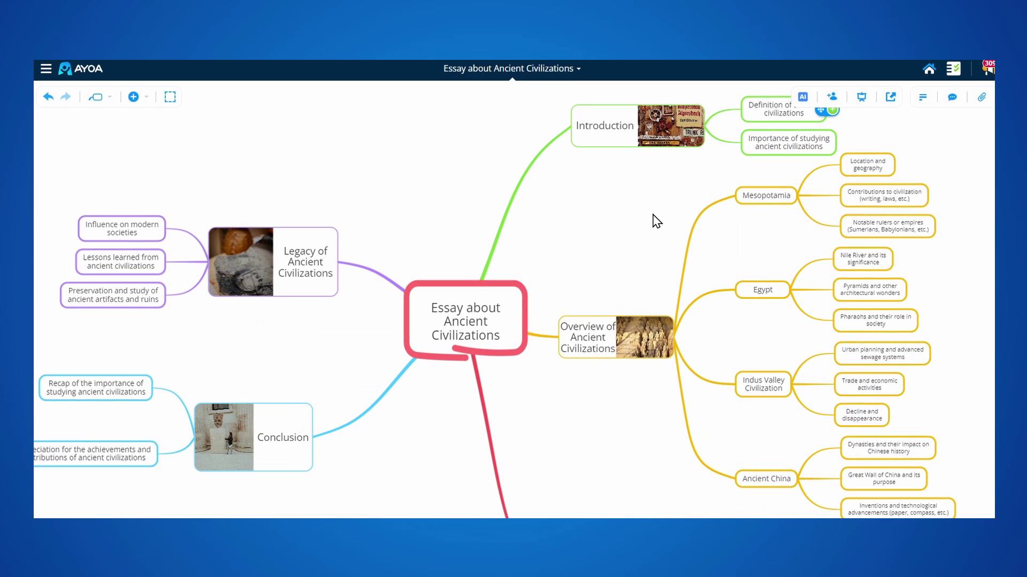
scroll(951, 403, up, 5)
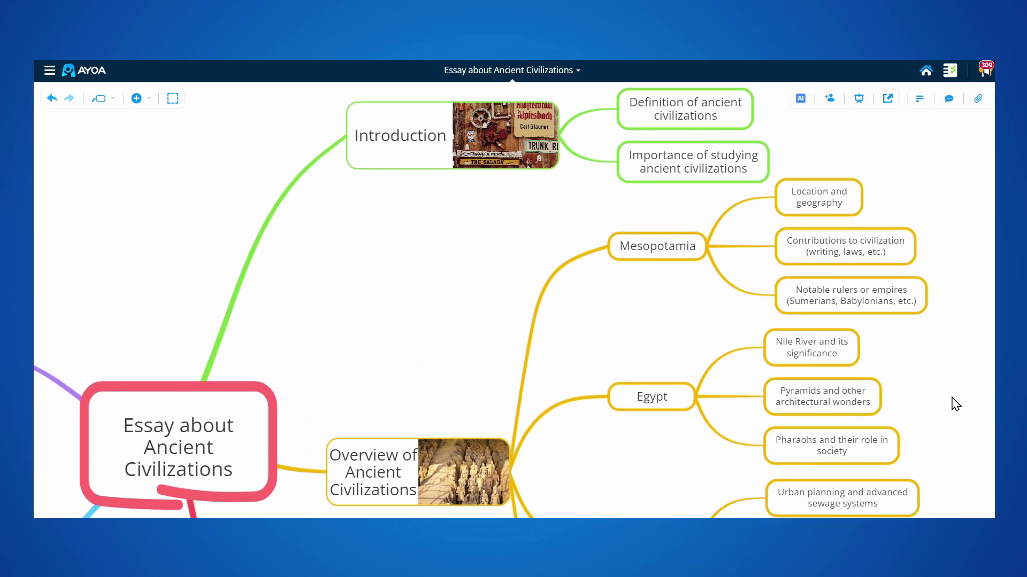
drag(951, 404, 963, 225)
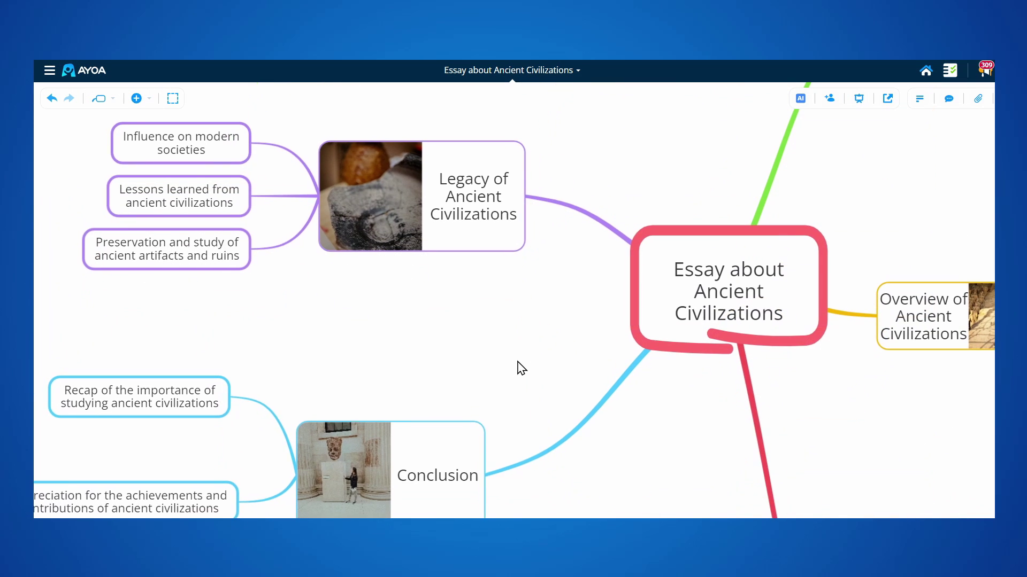
drag(518, 367, 550, 342)
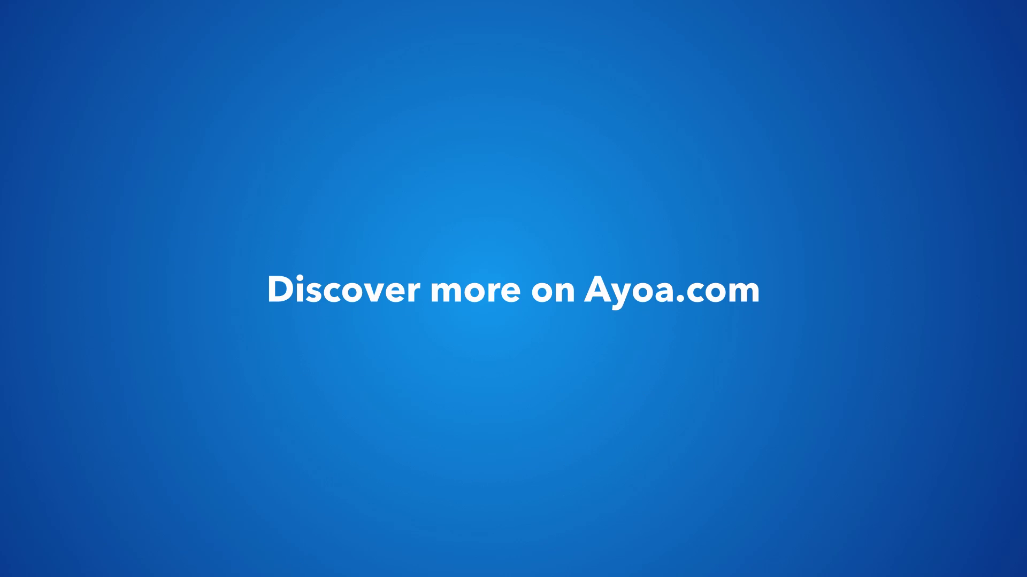